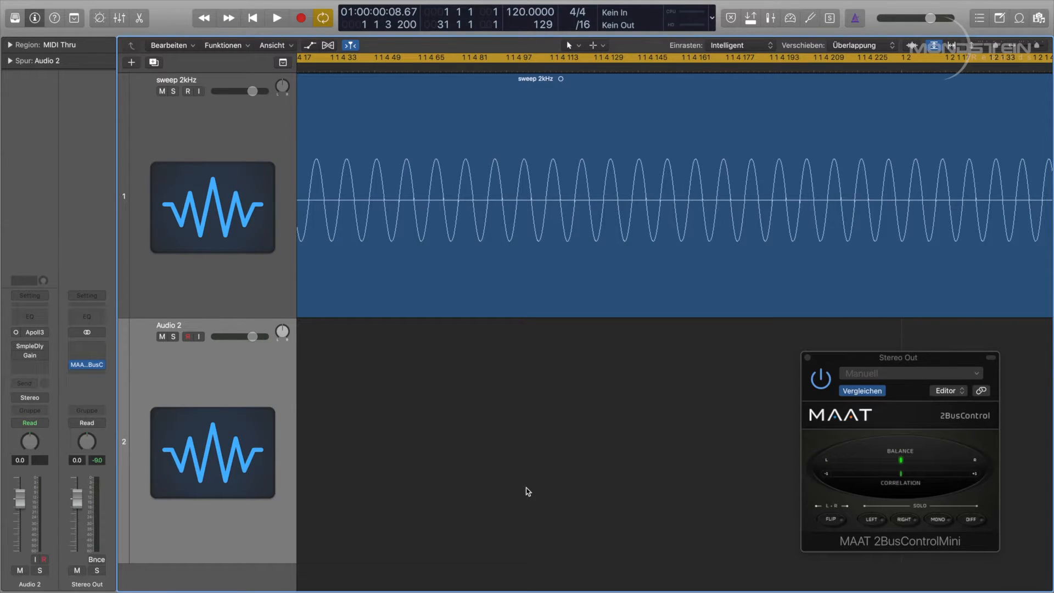
Step: Play back the 2 kHz sweep track and stop it
key("space")
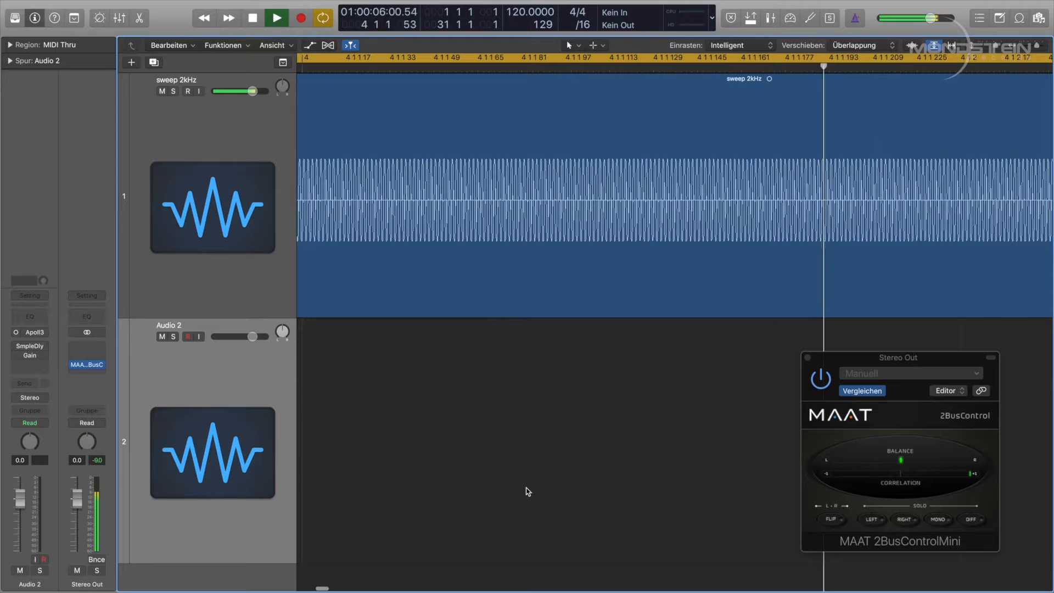
key("space")
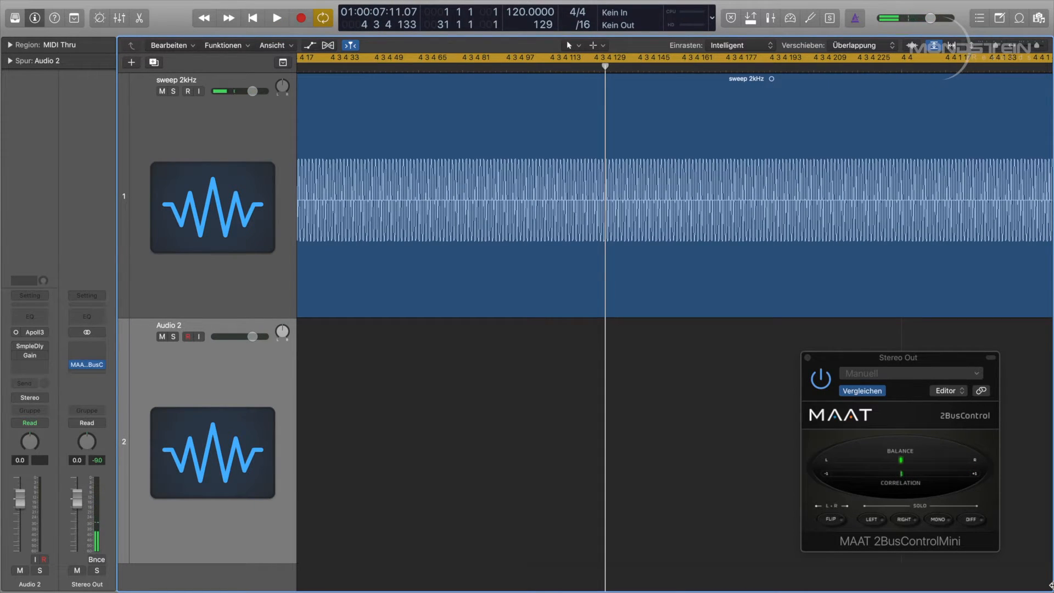
Step: Copy the sweep 2kHz region onto the Audio 2 track and pan the two tracks to opposite sides, Audio 2 to +63
left_click_drag(415, 213, 396, 325)
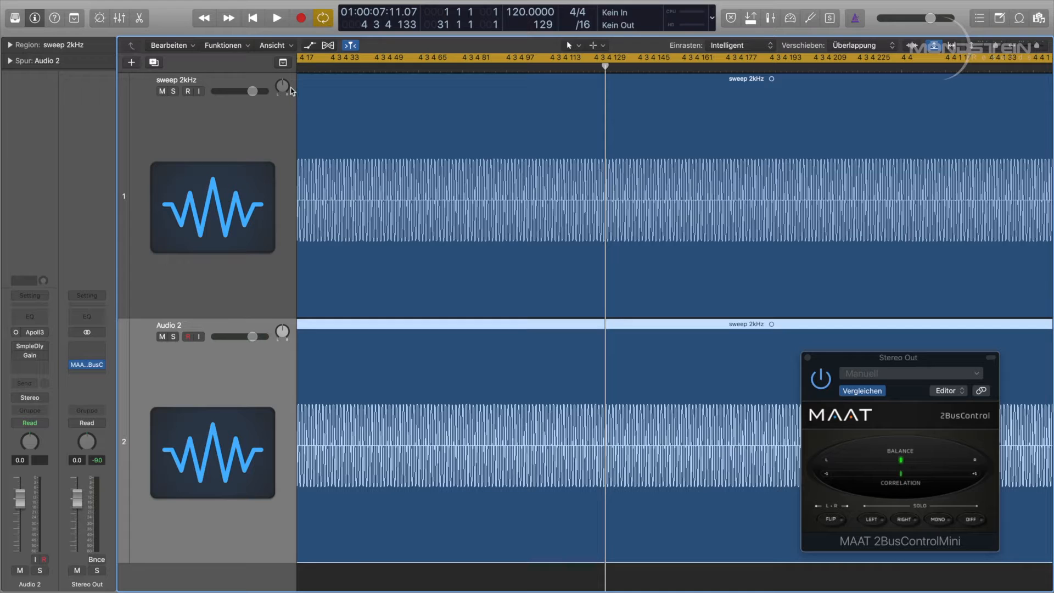
left_click_drag(282, 85, 283, 221)
left_click_drag(282, 342, 298, 215)
Step: Play the two panned sweep tracks while watching the 2BusControl correlation meter
key("space")
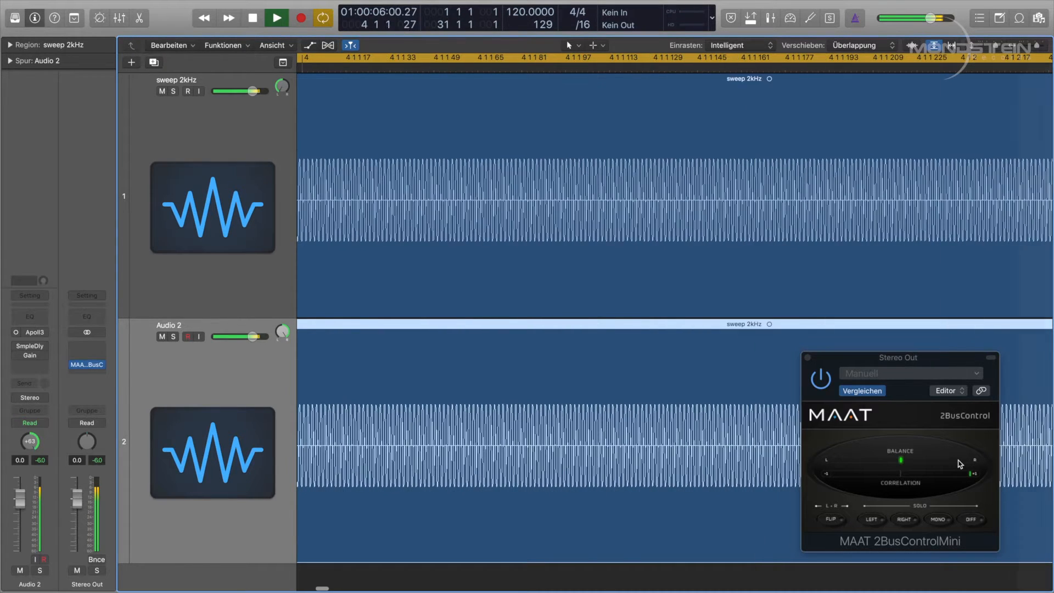
key("space")
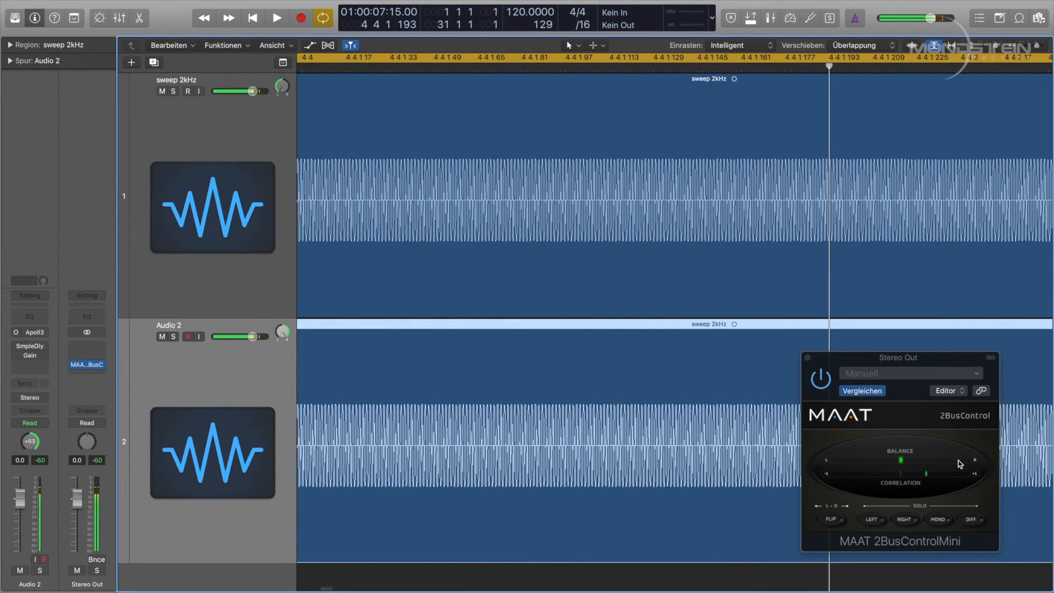
Step: Open the Sample Delay plug-in on Audio 2 and set its delay to 2788 samples during playback
left_click(29, 347)
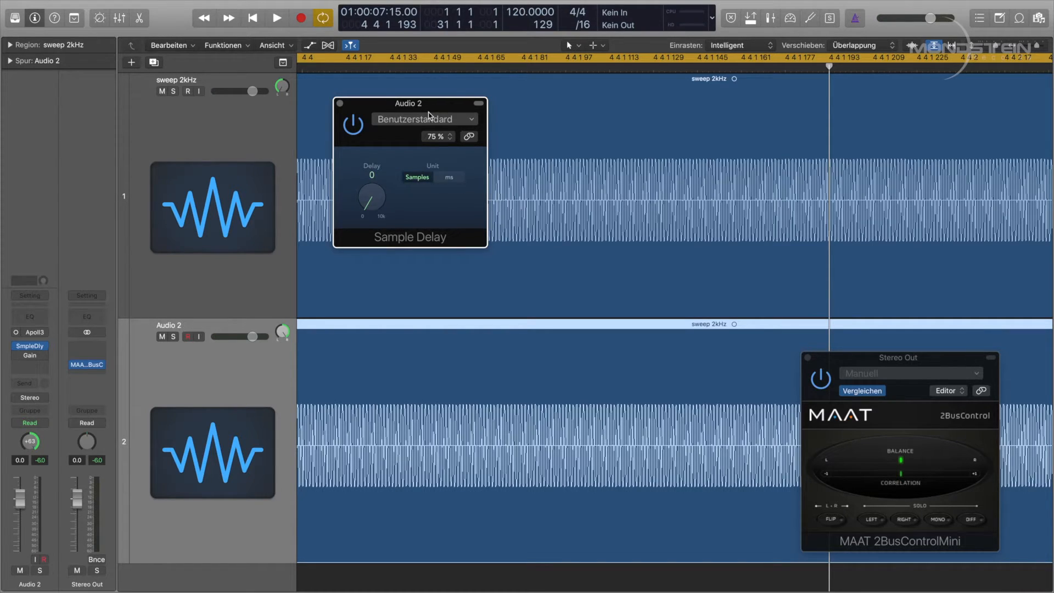
key("space")
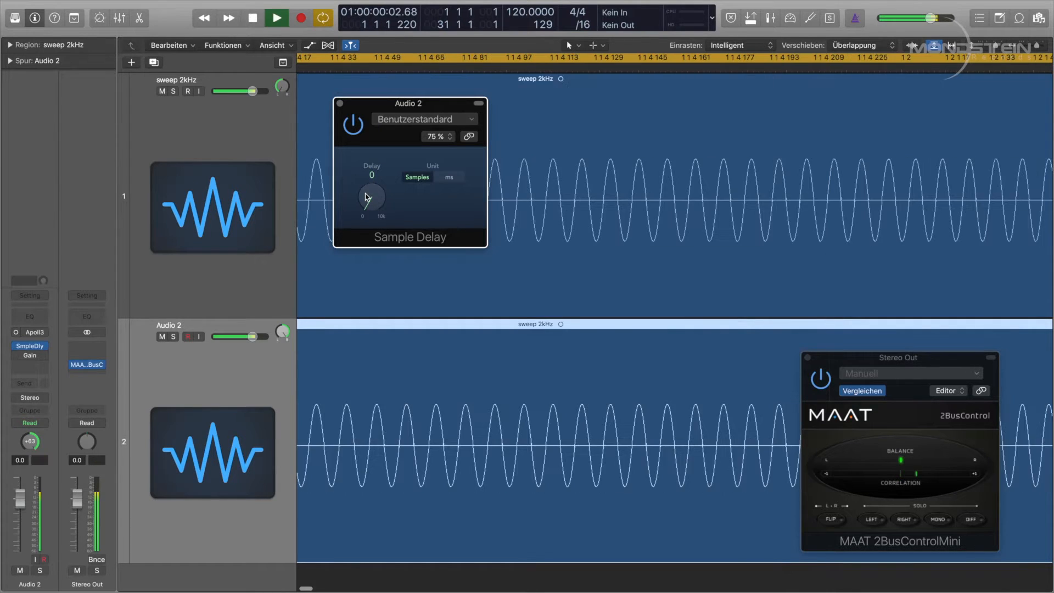
left_click_drag(367, 199, 378, 151)
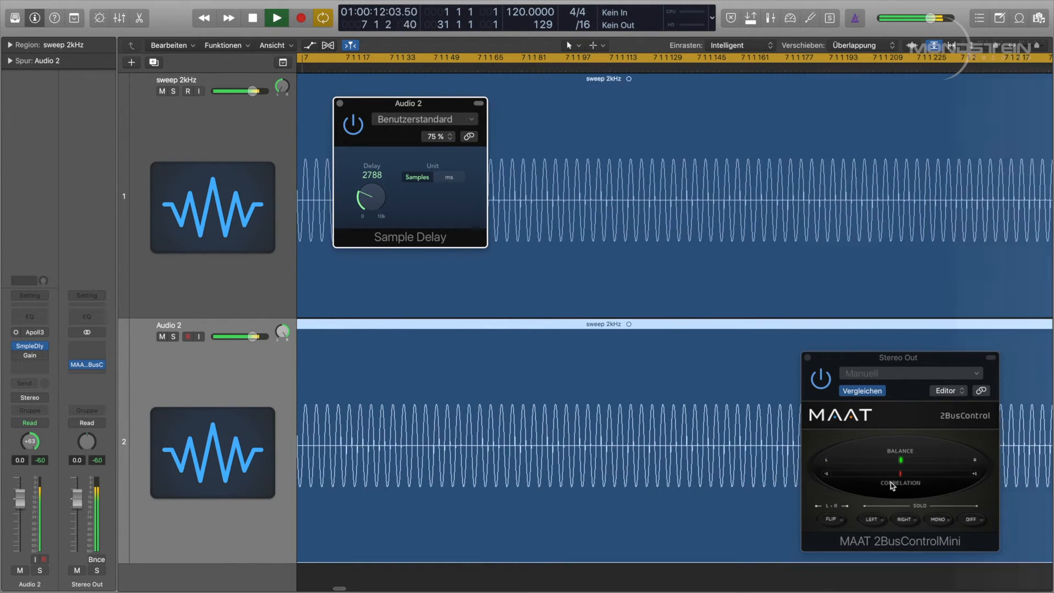
Step: Switch the 2BusControl to mono and compare the Sample Delay bypassed and active, then stop playback
left_click(937, 519)
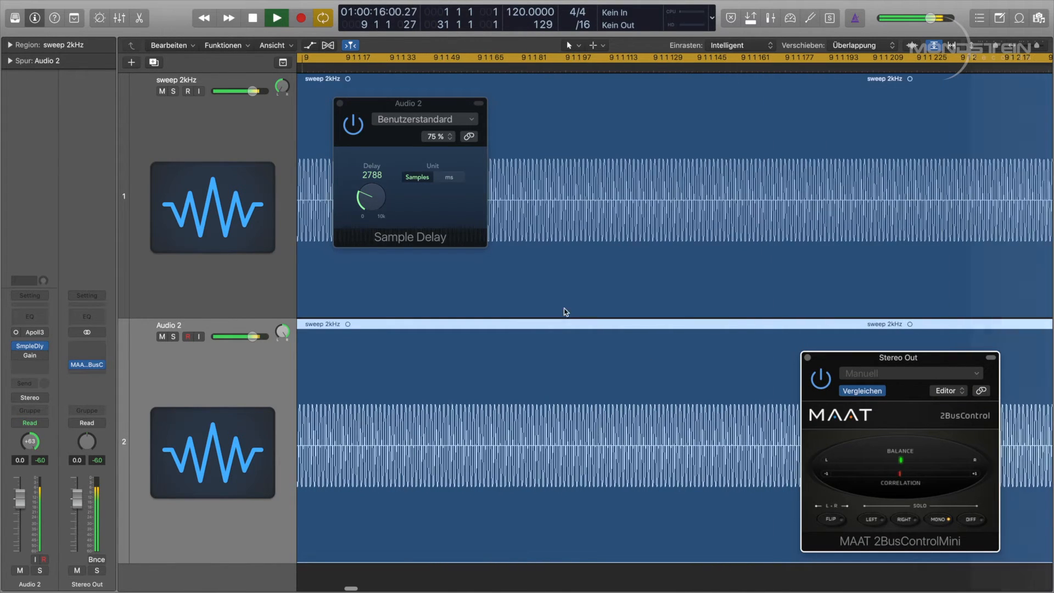
left_click(353, 124)
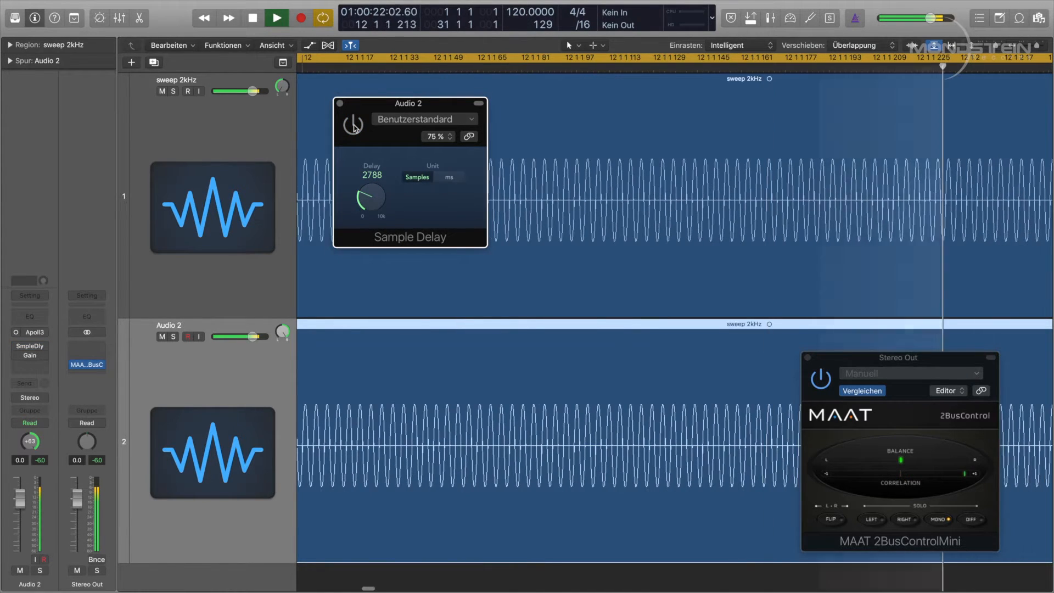
left_click(353, 125)
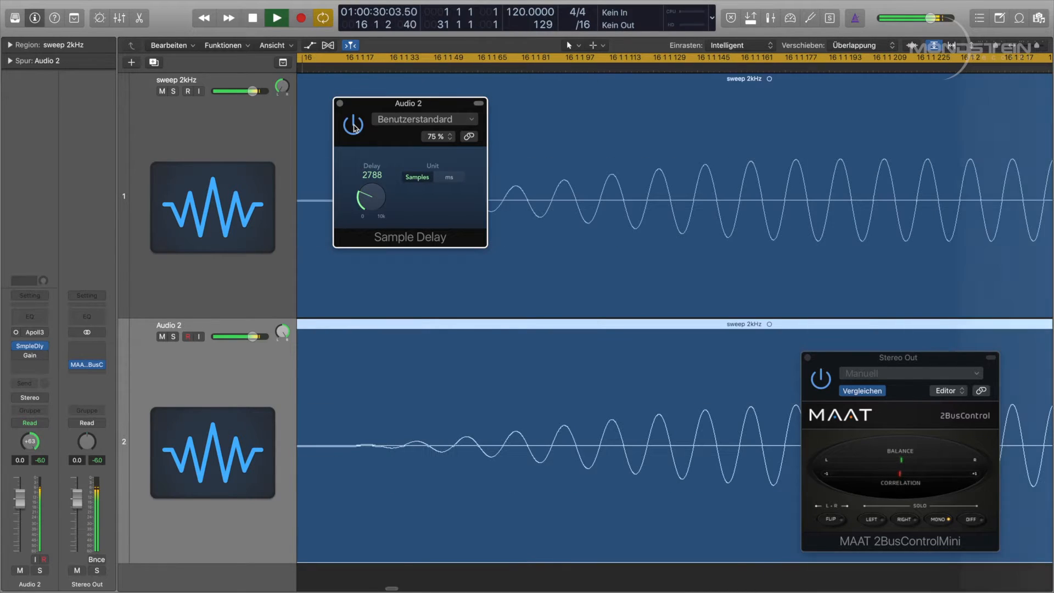
key("space")
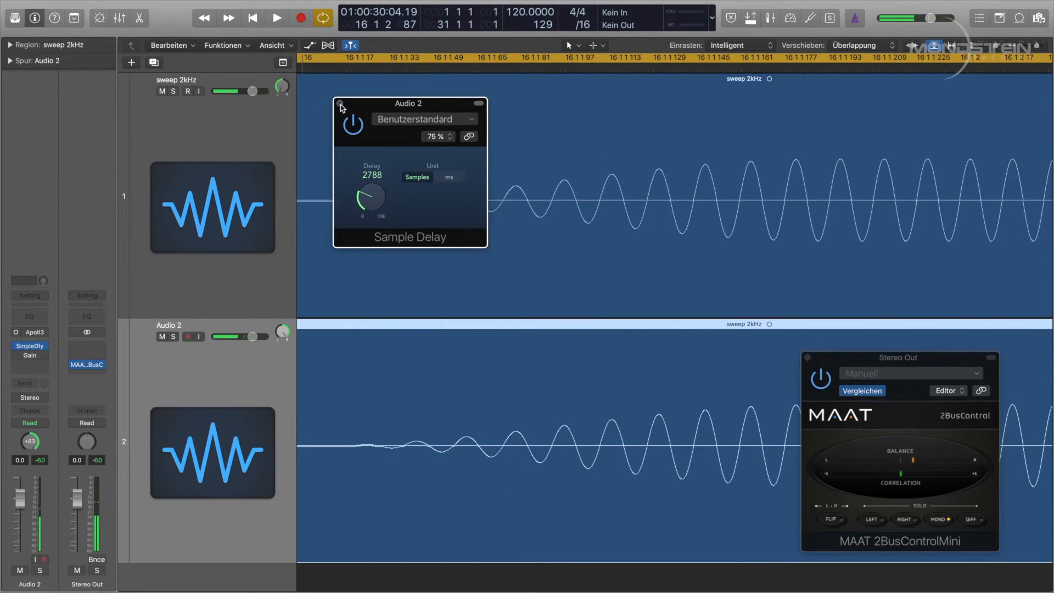
Step: Close the Sample Delay window and switch the 2BusControl mono monitoring off
left_click(340, 103)
left_click(937, 519)
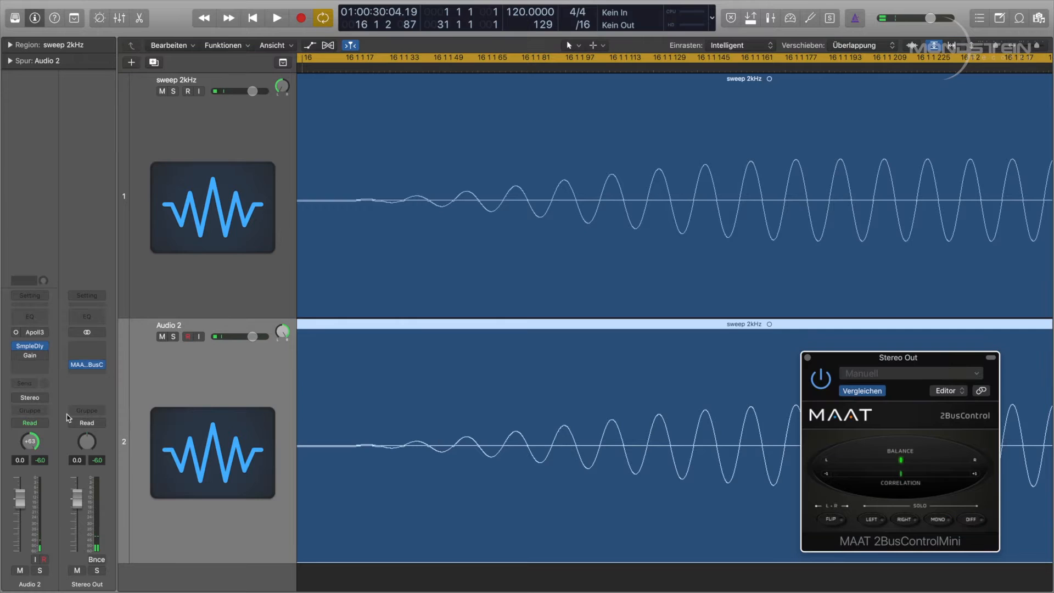
Step: Enable the Gain plug-in on Audio 2 and open its window beside the tracks
left_click(17, 355)
left_click(31, 357)
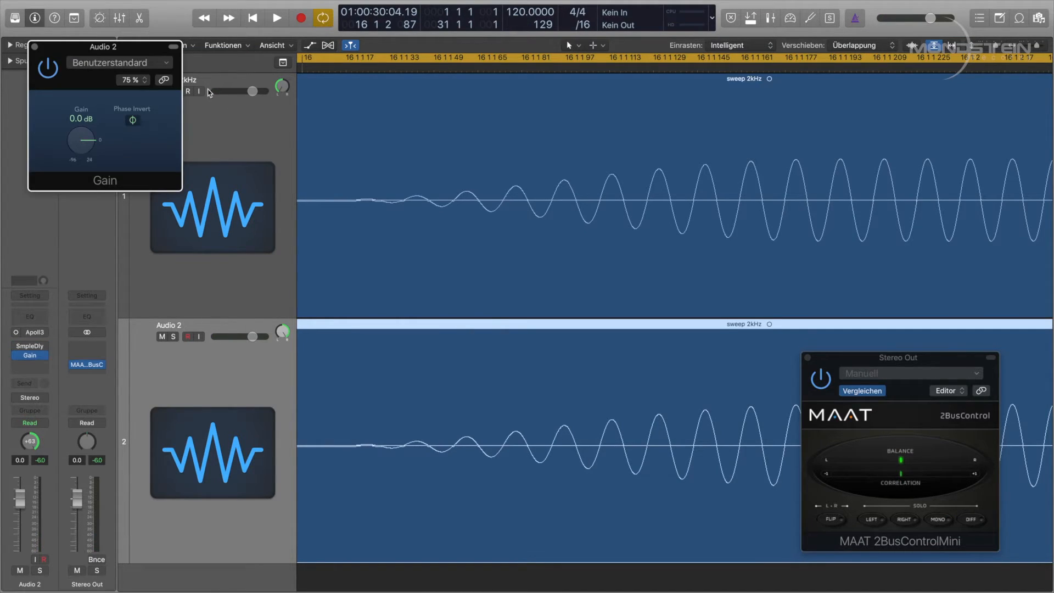
left_click_drag(110, 47, 253, 101)
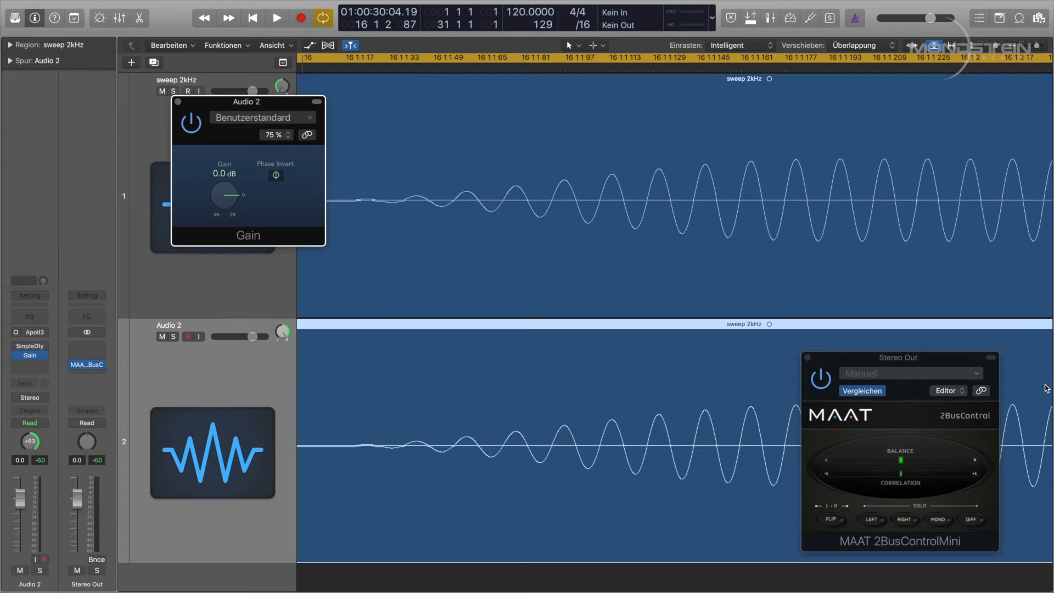
Step: Play the sweep and compare stereo and mono monitoring on the 2BusControl
key("space")
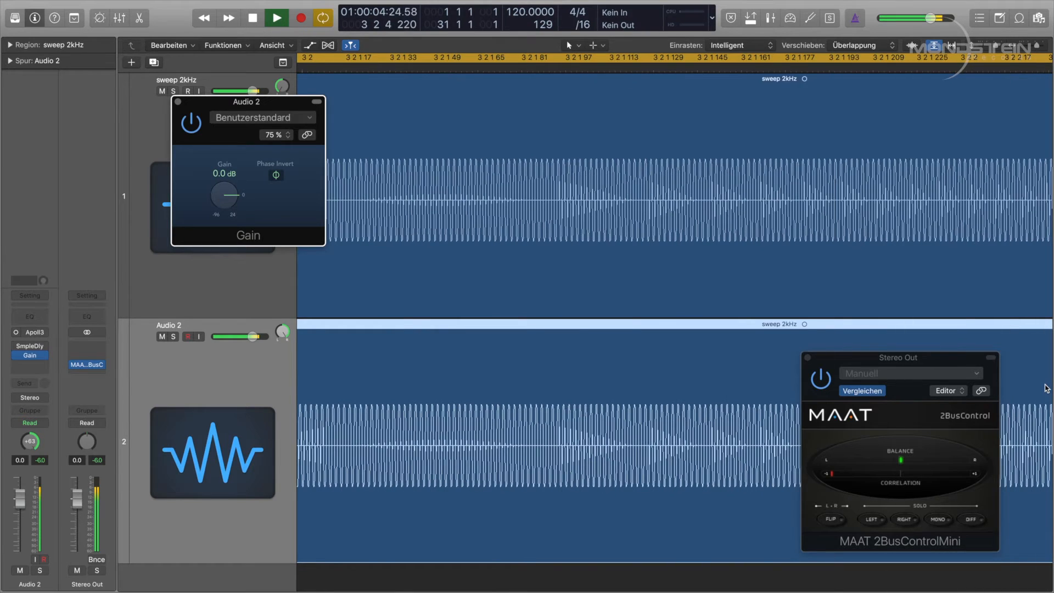
left_click(937, 519)
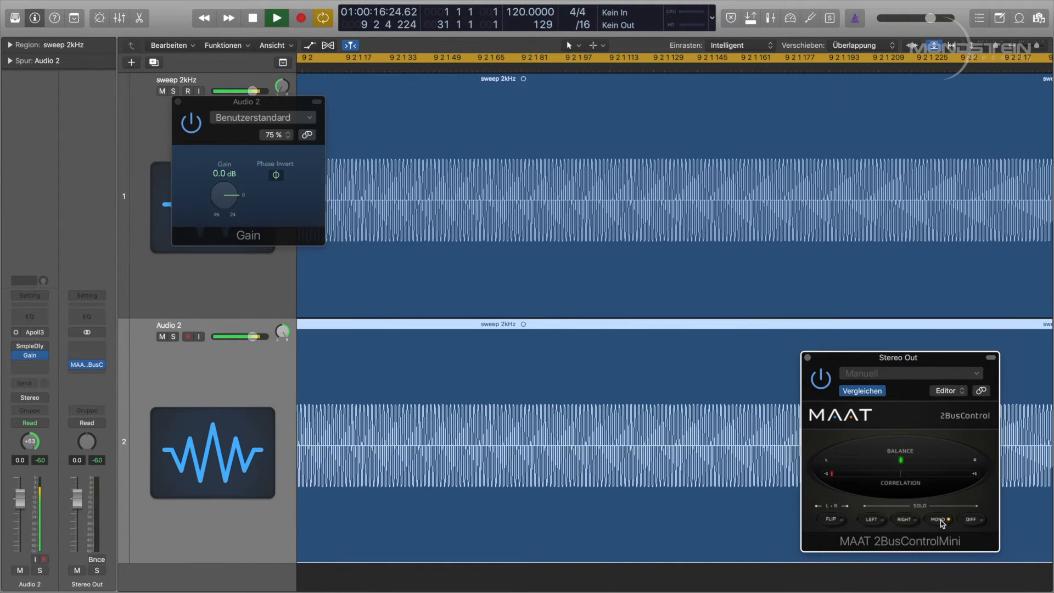
left_click(942, 522)
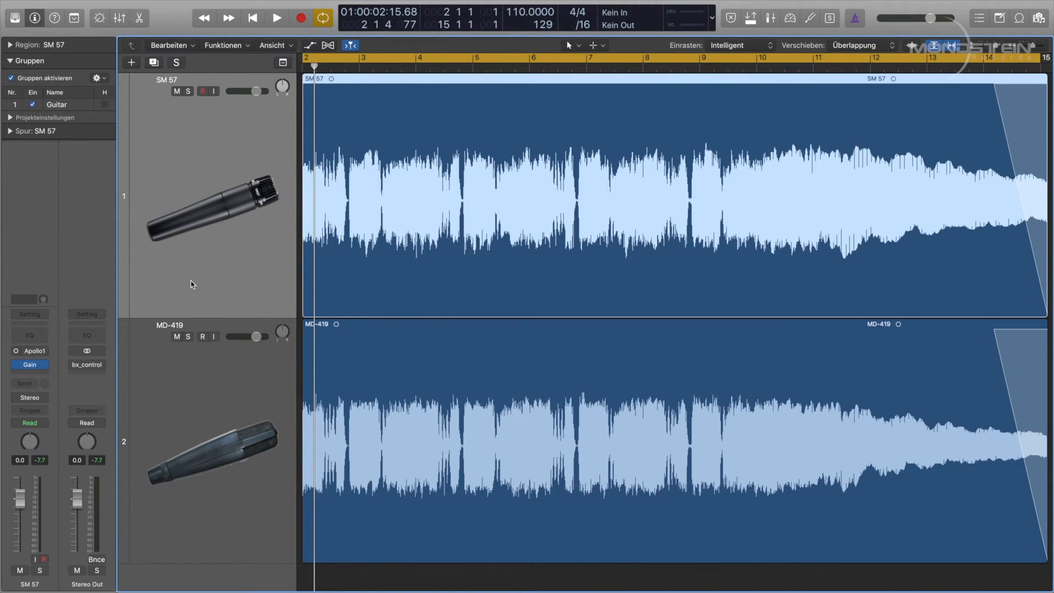
Step: Solo the SM 57 track and play it back
left_click(188, 91)
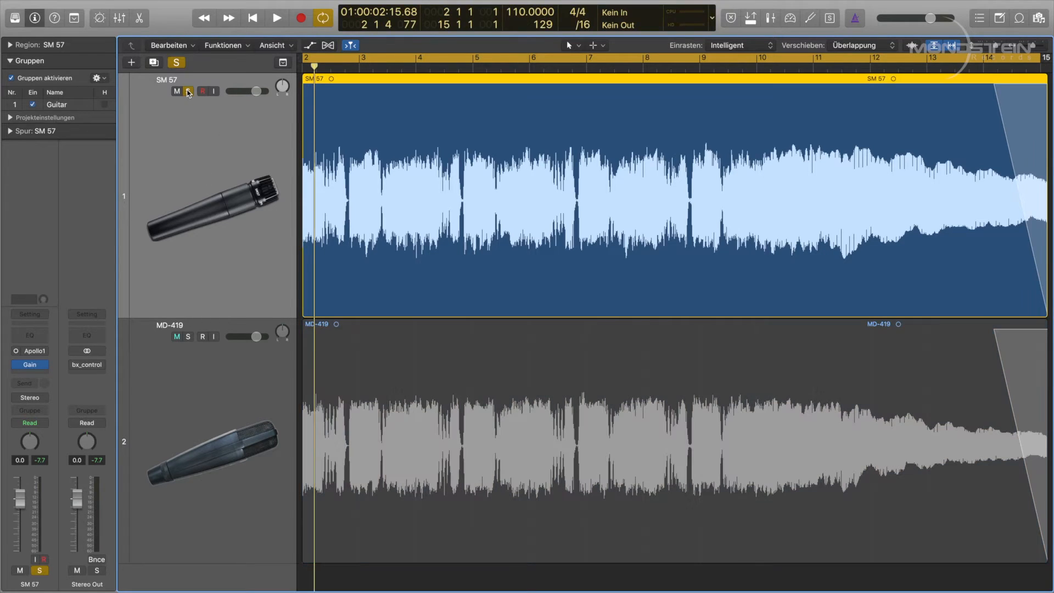
key("space")
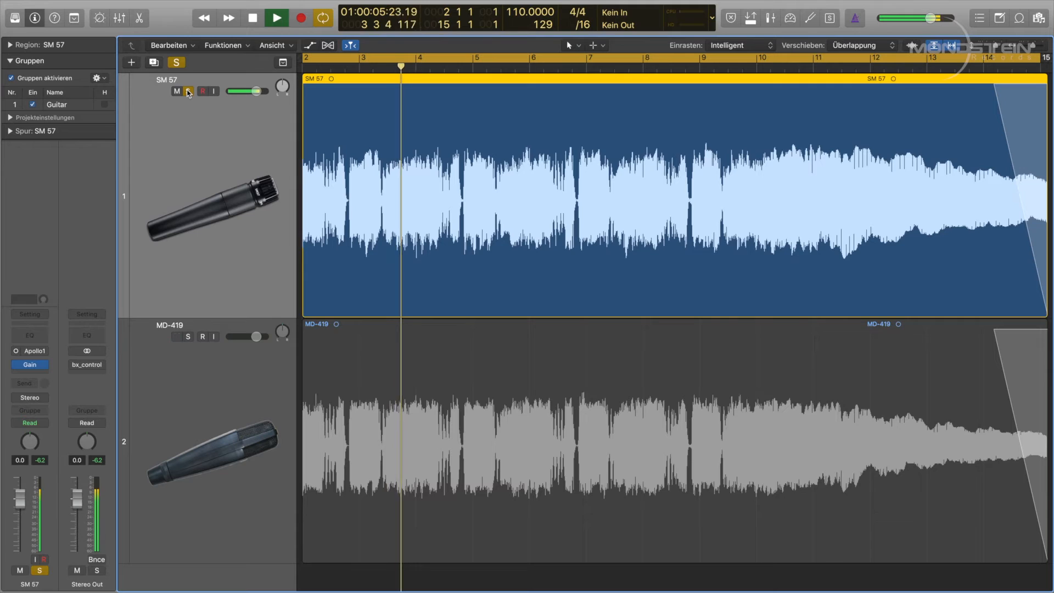
key("space")
Step: Unsolo SM 57, solo the MD-419 track instead and play it back
left_click(188, 91)
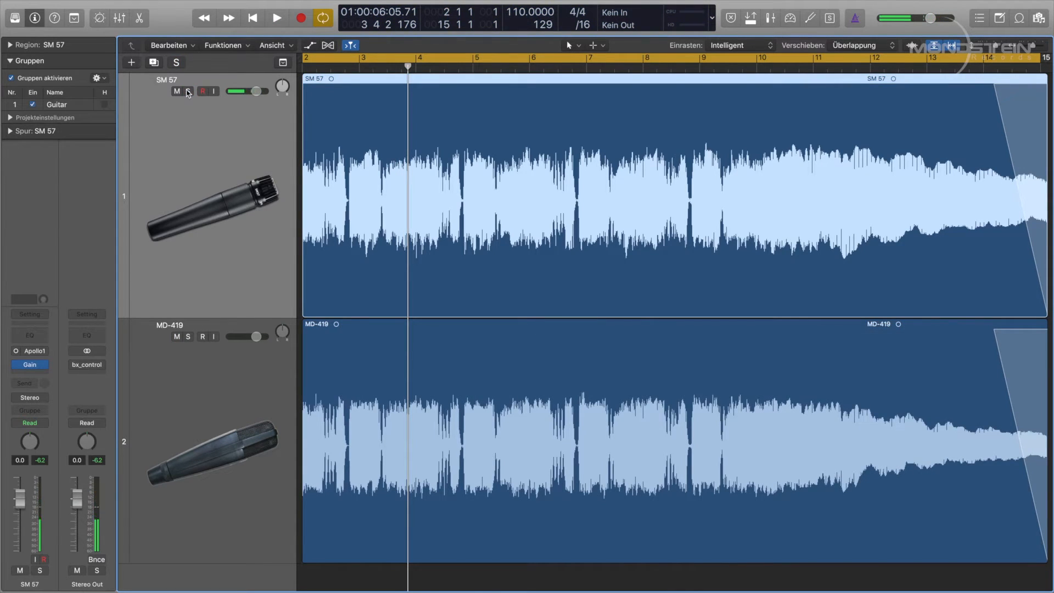
left_click(188, 337)
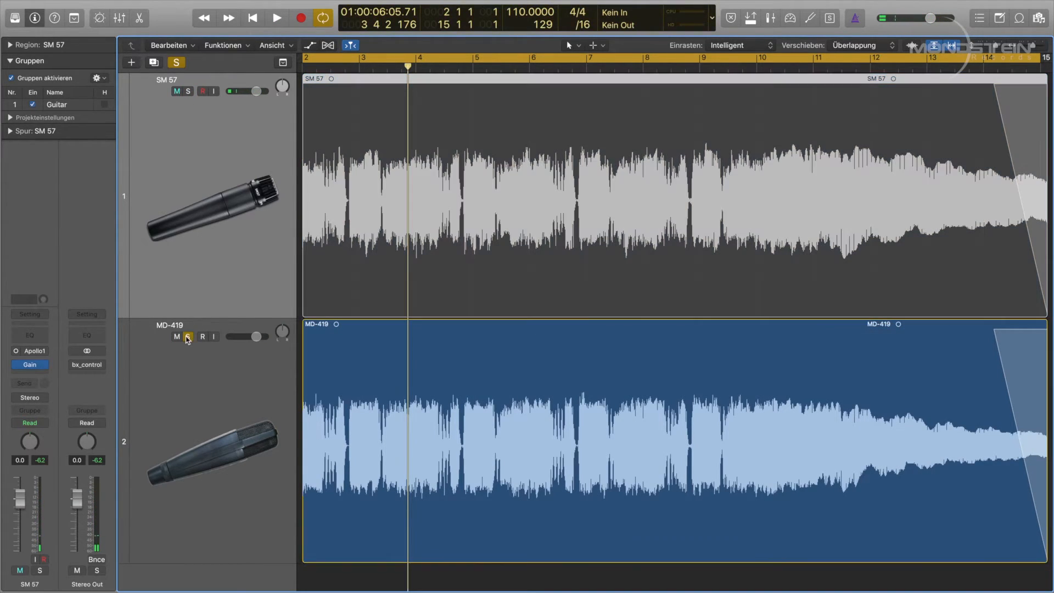
key("space")
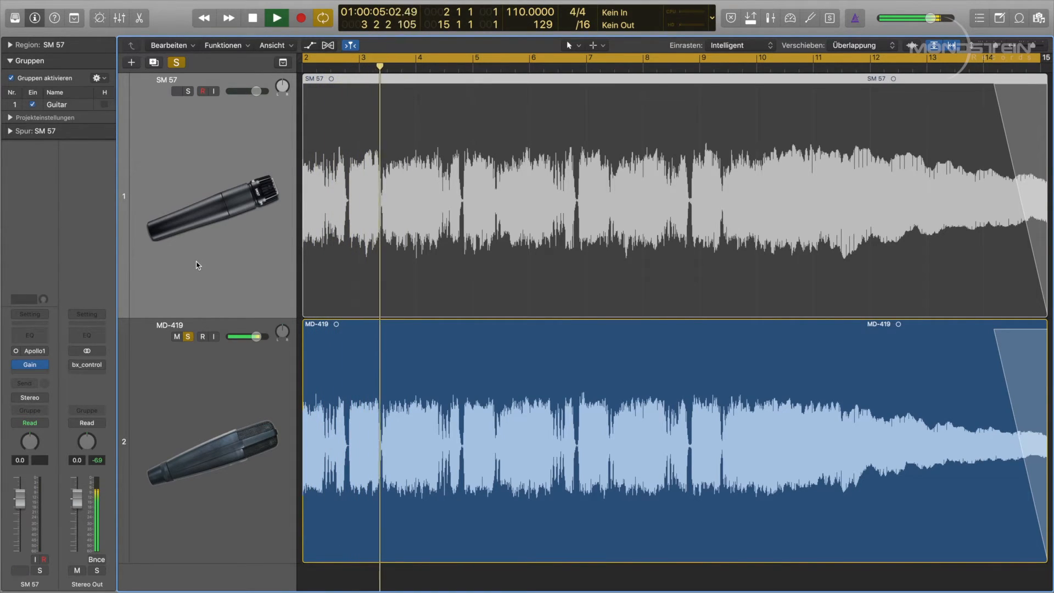
key("space")
Step: Unsolo MD-419 and play both microphone tracks together
key("ctrl+m")
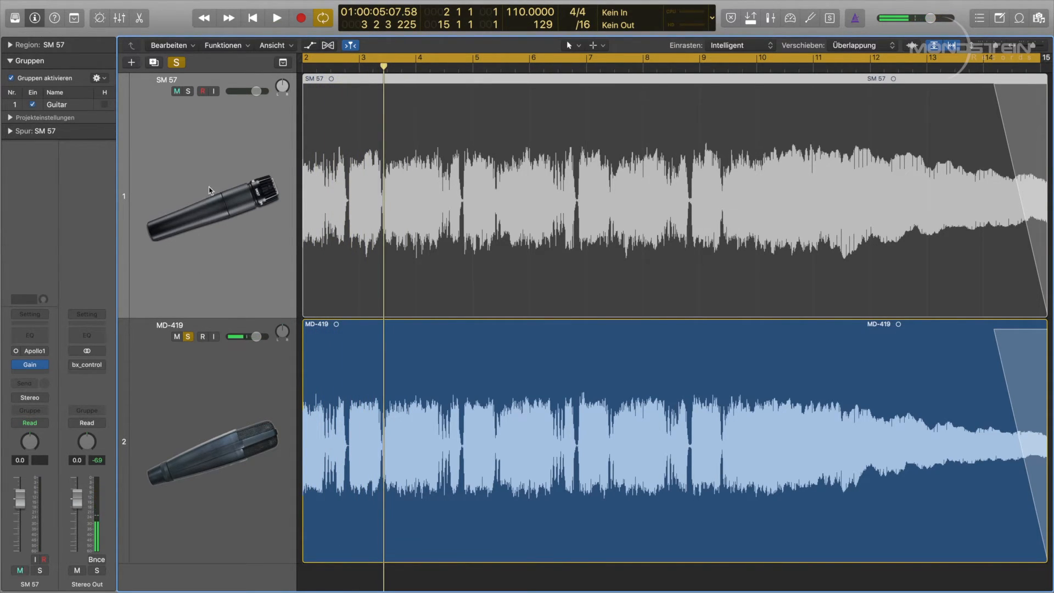
left_click(188, 336)
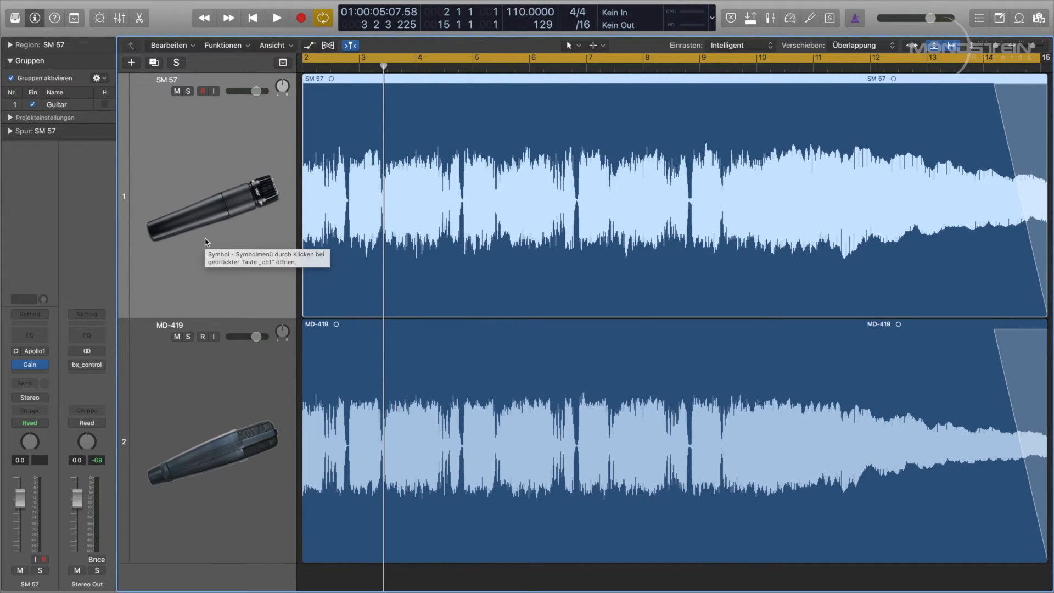
key("space")
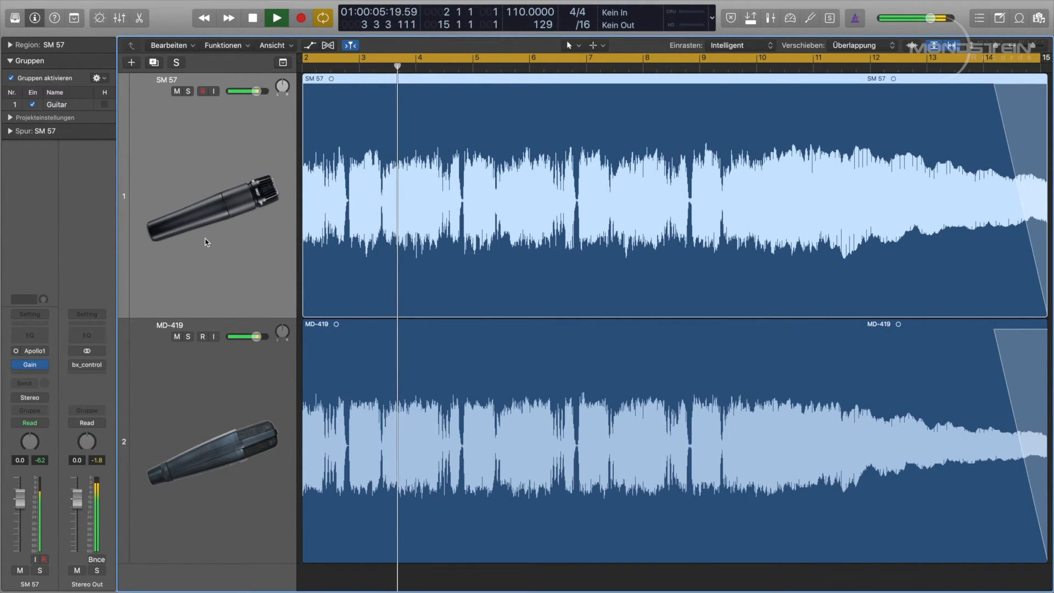
key("space")
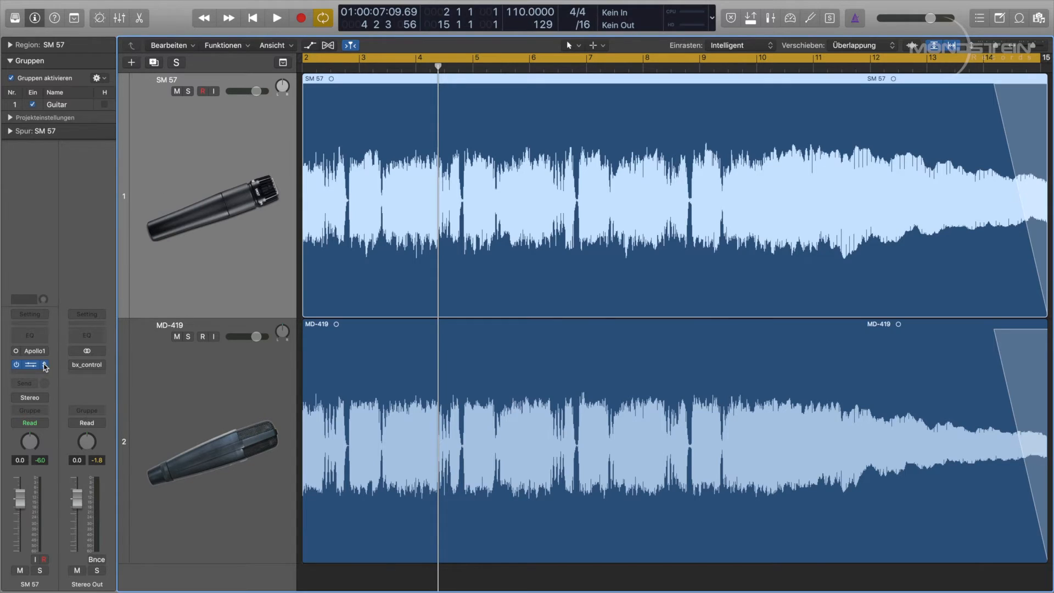
Step: Open the Gain plug-in on the SM 57 track and toggle Phase Invert during playback
left_click(31, 366)
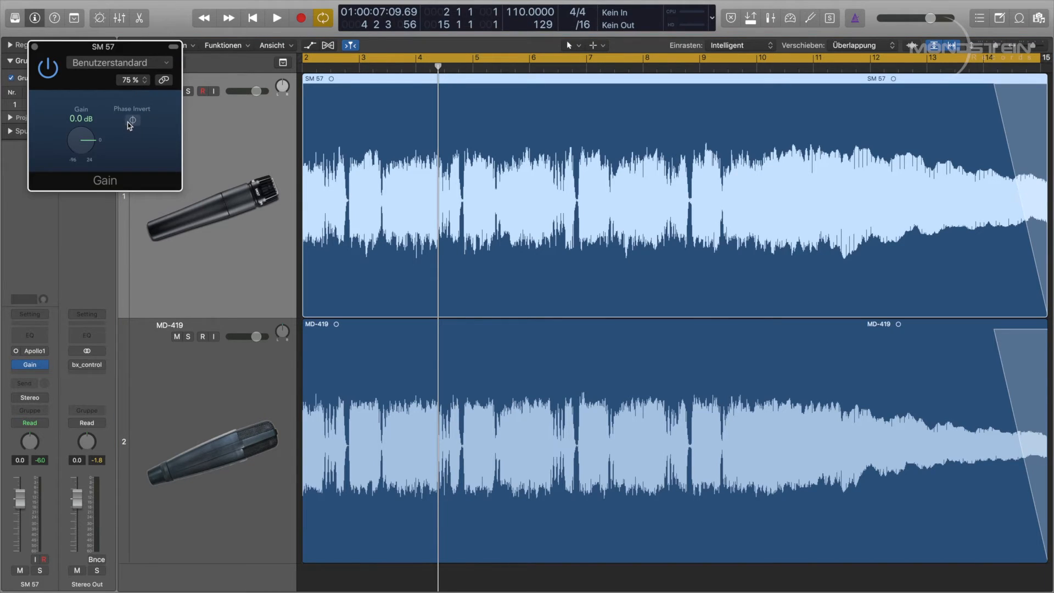
key("space")
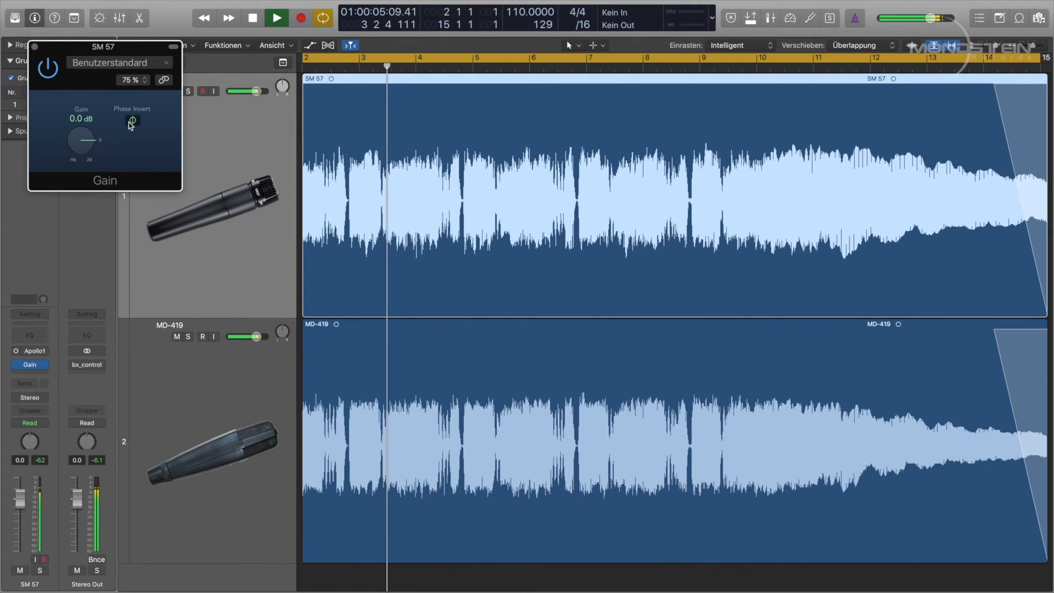
left_click(130, 122)
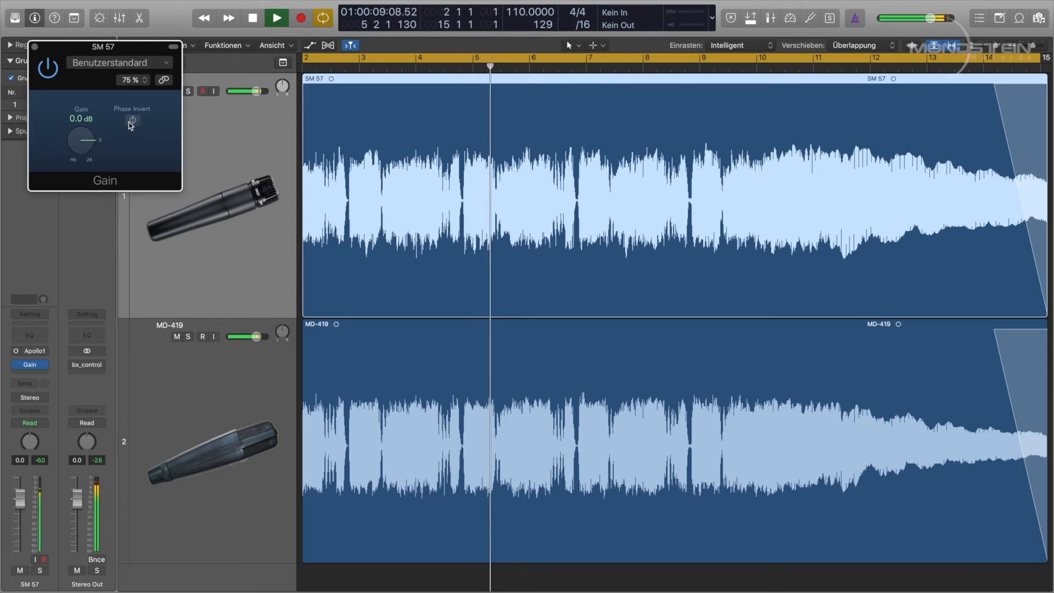
key("space")
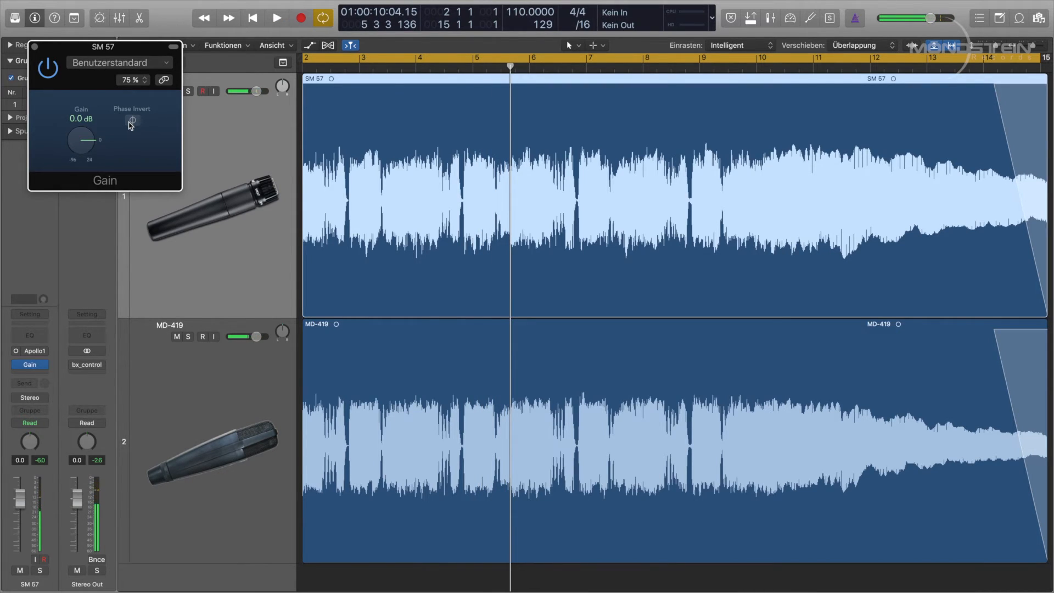
Step: Close the Gain window, select the MD-419 track and open its MAAT RSPhaseShifter plug-in, starting playback
left_click(34, 47)
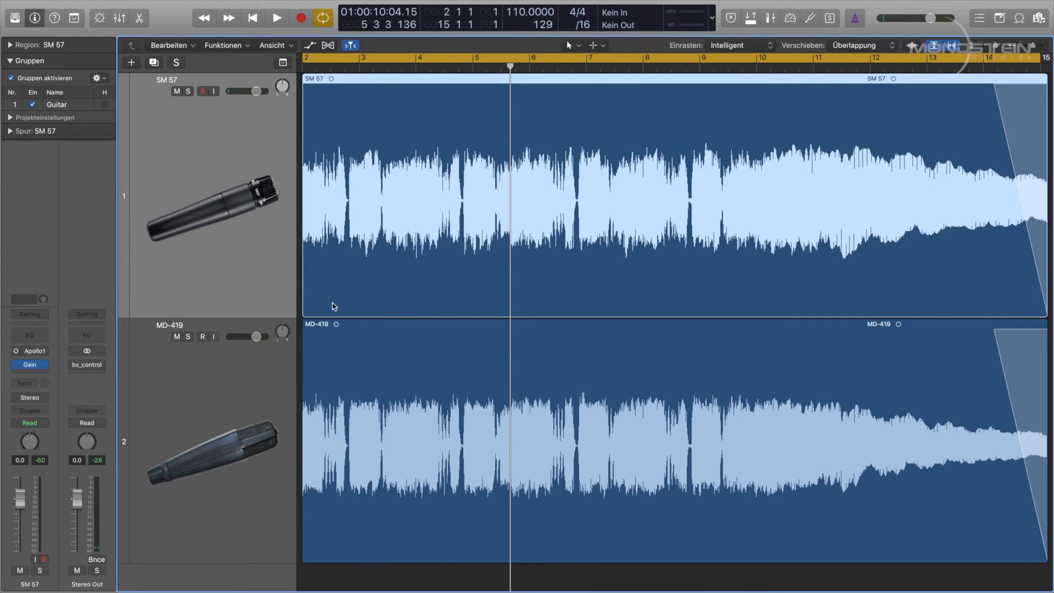
left_click(209, 367)
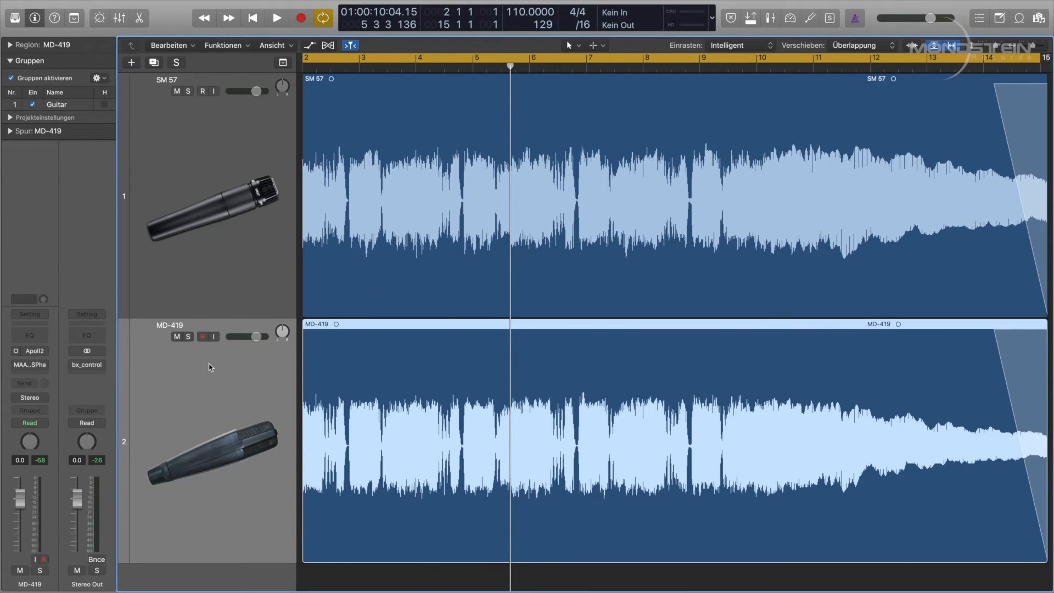
left_click(37, 367)
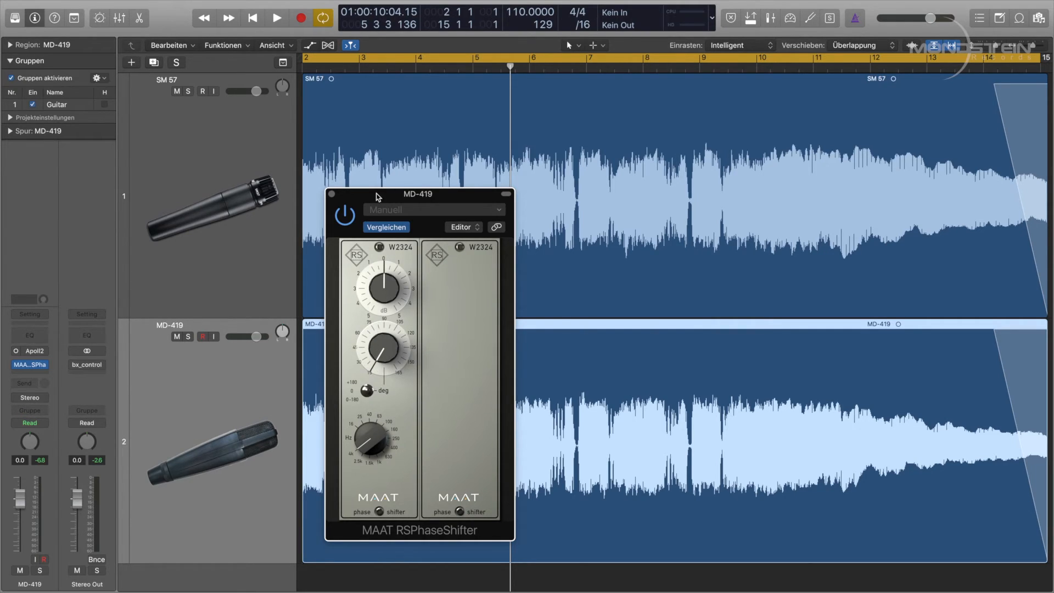
key("space")
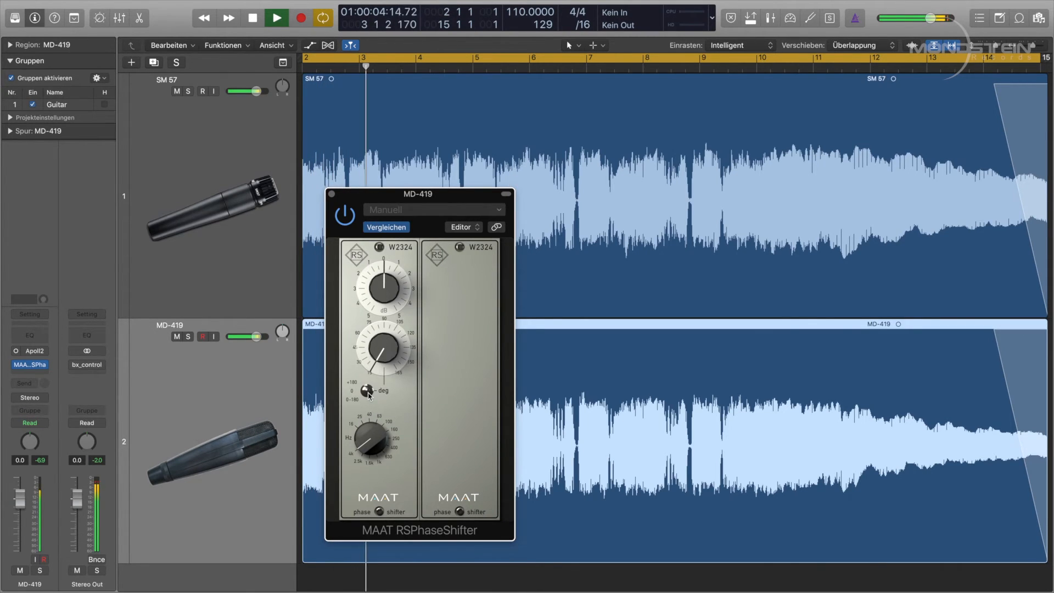
Step: Flip the phase shifter's degree-range switch and turn its second phase knob up during playback, then stop and restart playback
left_click(366, 392)
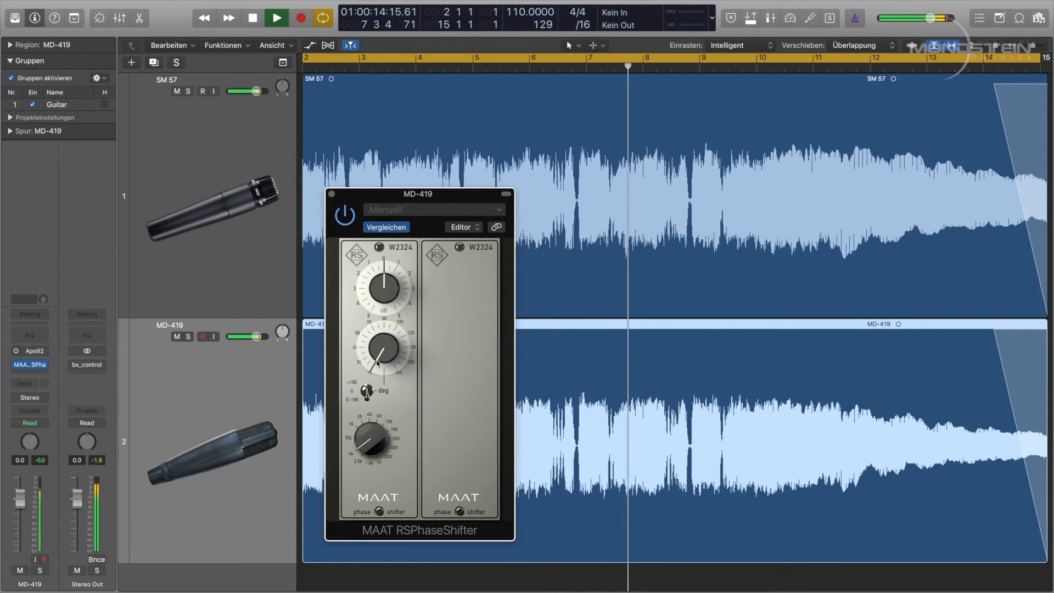
left_click_drag(378, 362, 387, 303)
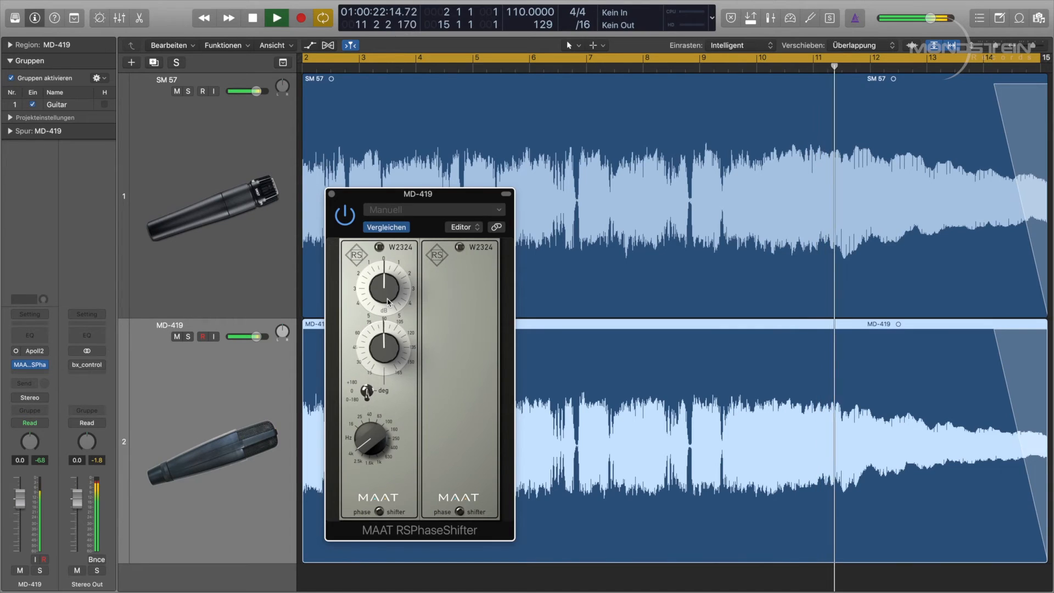
key("space")
key("space")
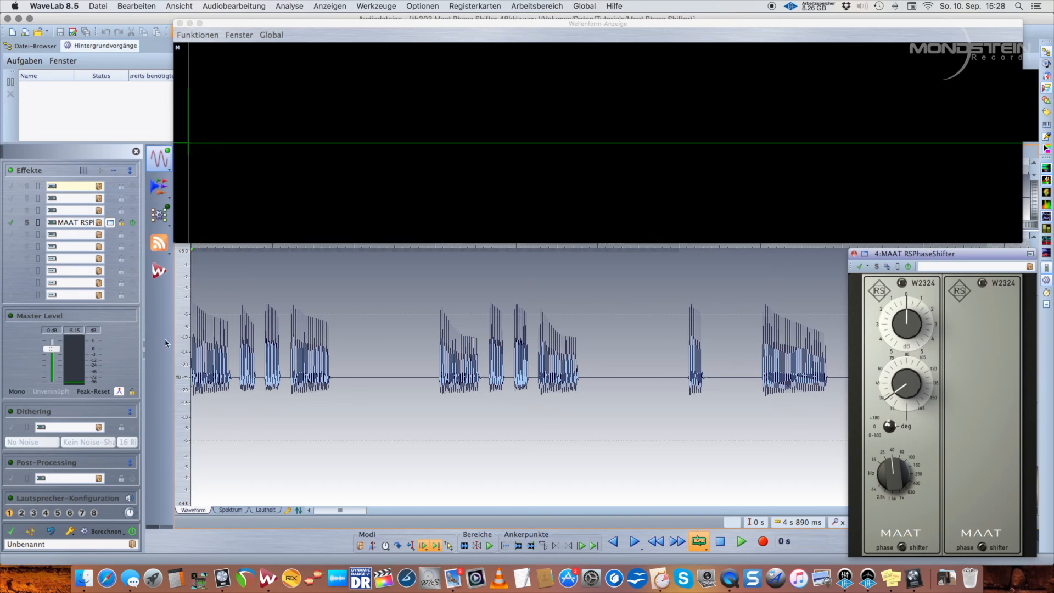
Step: Switch to WaveLab and play the audio file processed by the MAAT RSPhaseShifter master effect
key("space")
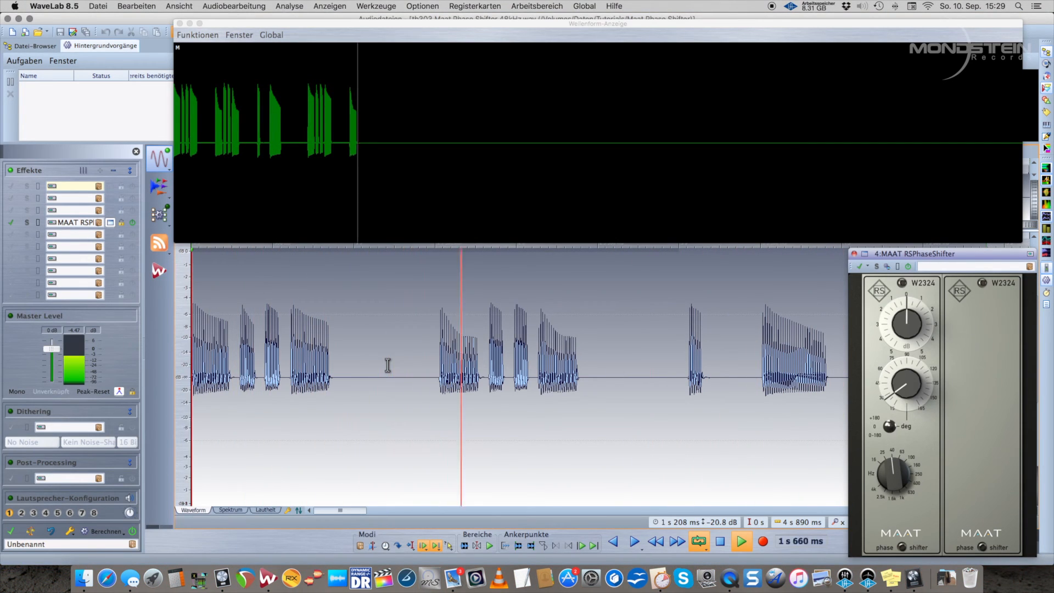
key("space")
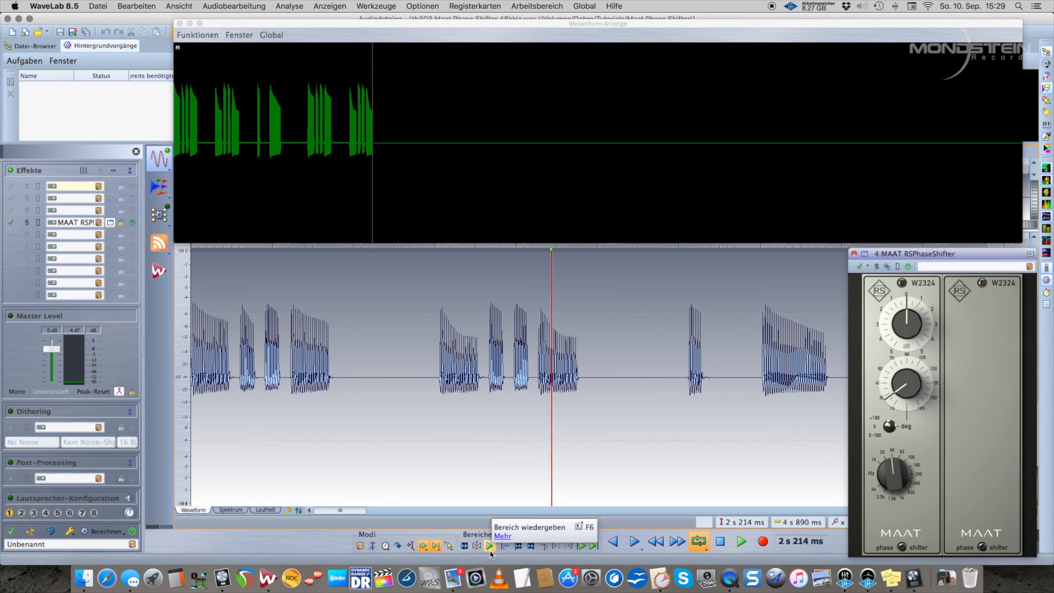
key("space")
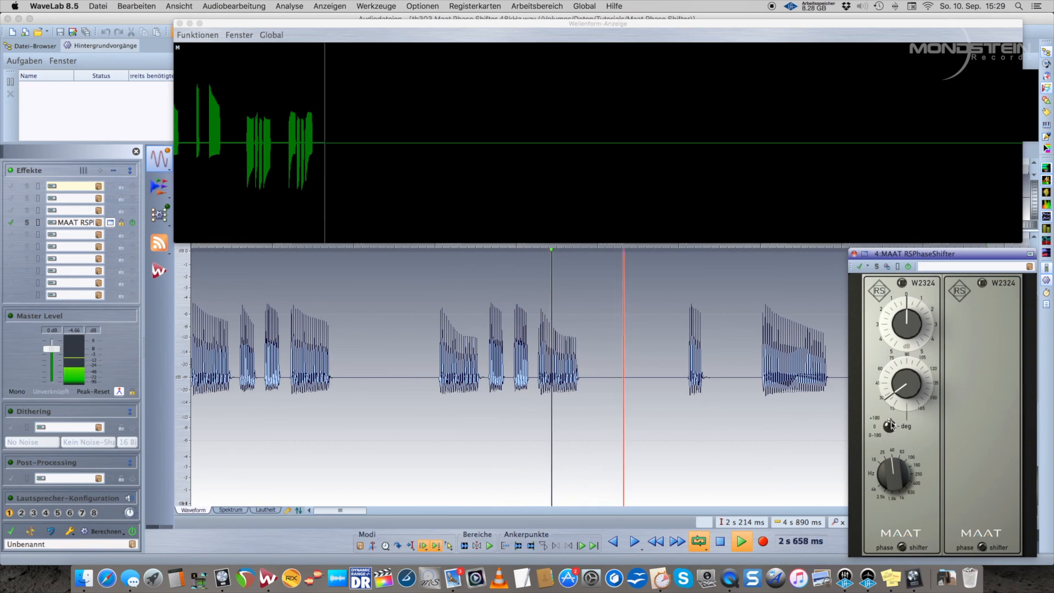
Step: Turn the phase shifter's phase and frequency knobs slightly upward, then bypass and re-enable the plug-in to compare
left_click_drag(898, 371, 900, 356)
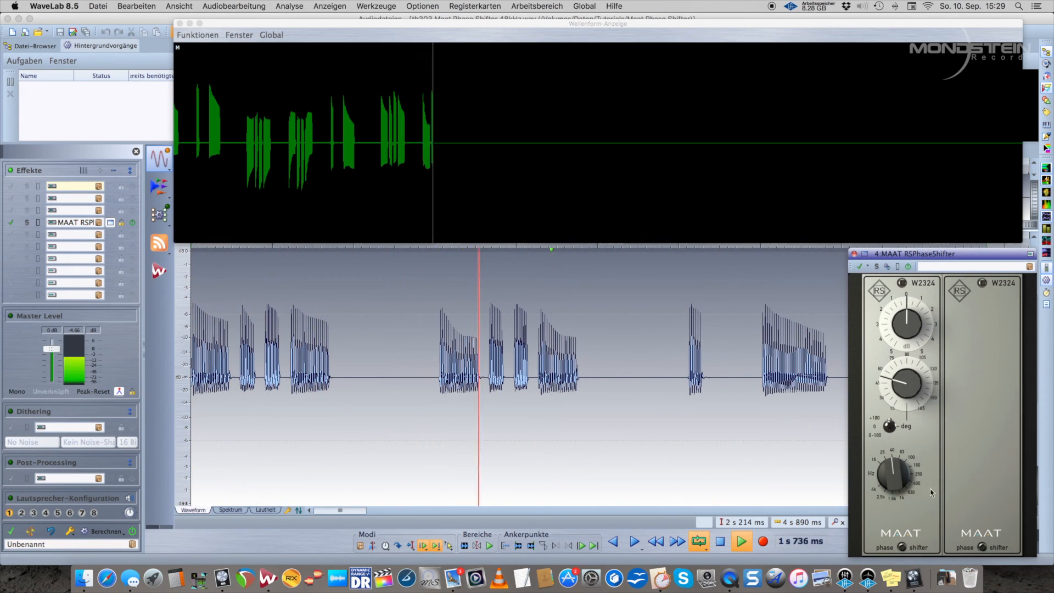
left_click_drag(899, 476, 901, 464)
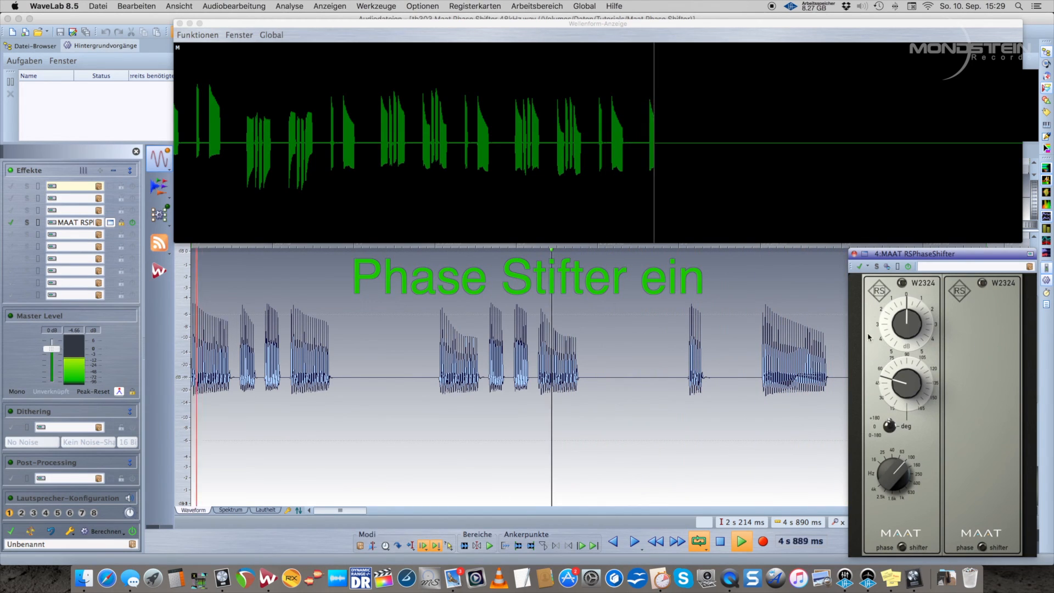
left_click(859, 267)
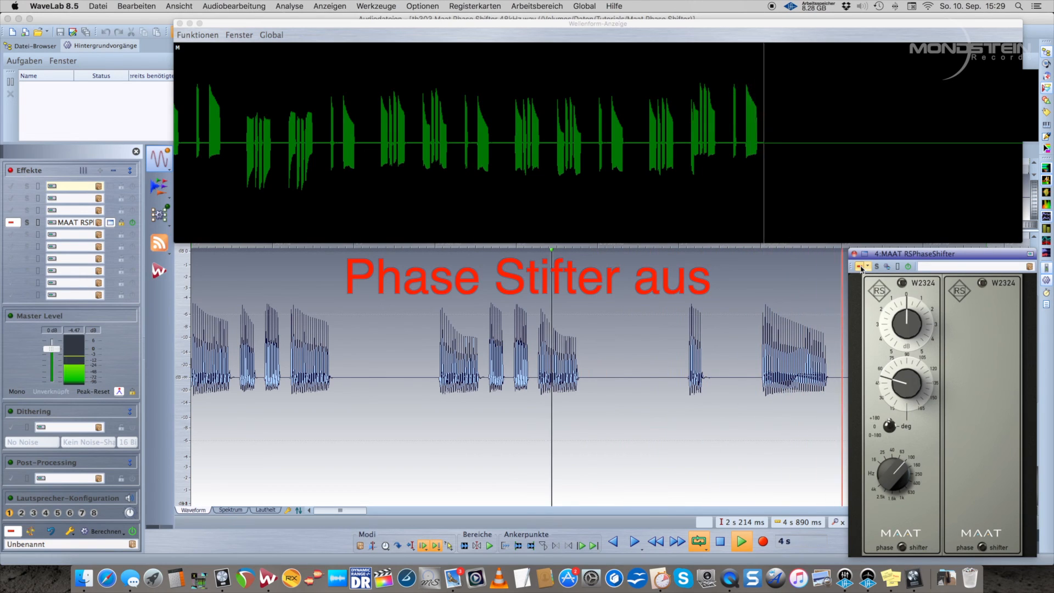
left_click(860, 266)
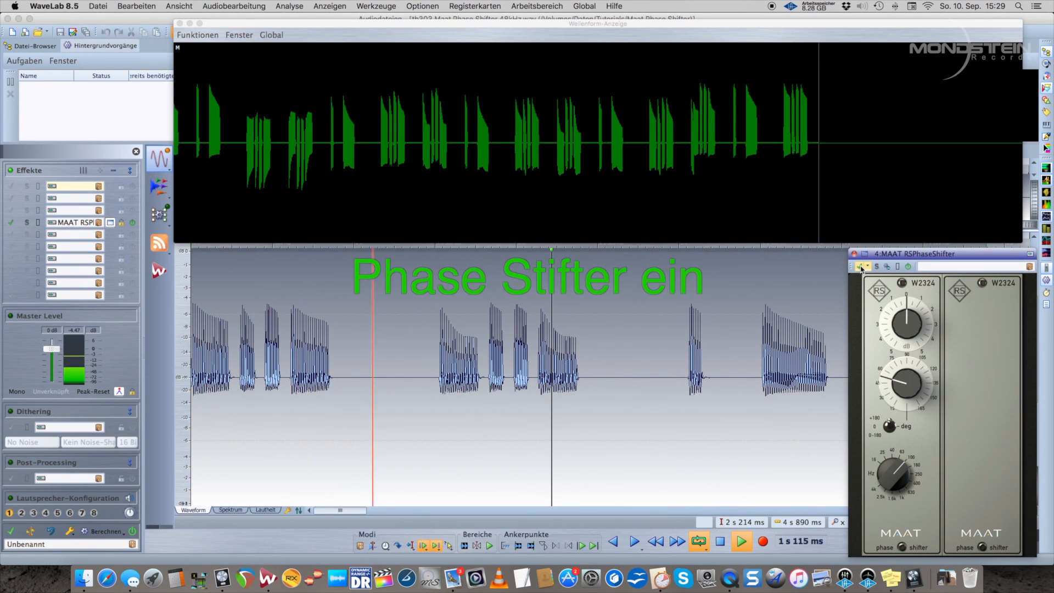